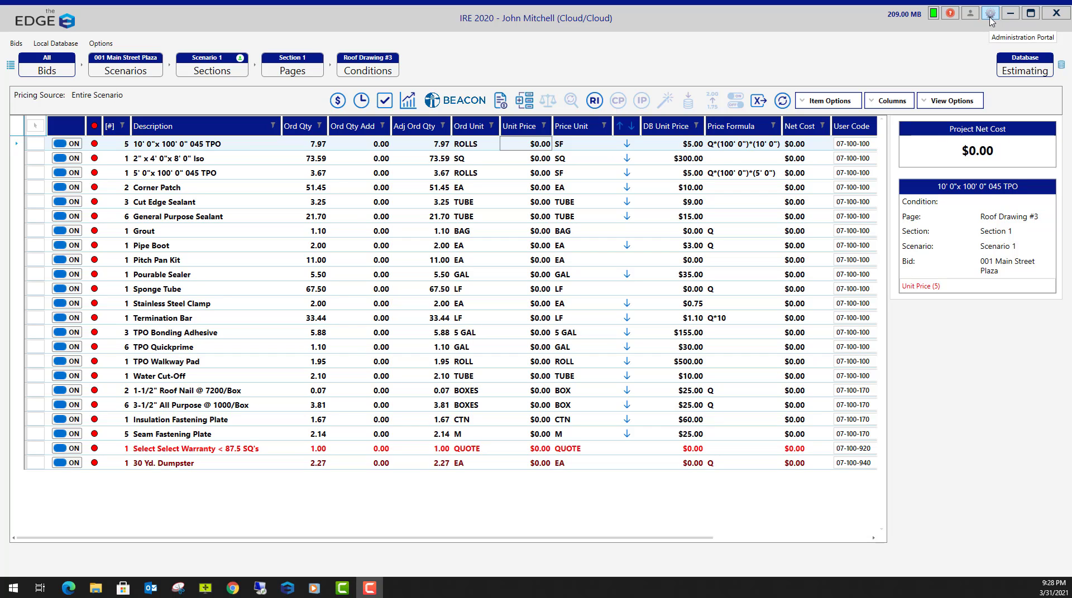
Step: Open the portal's Database > Vendors manager listing the five existing vendors
{"action": "left_click", "coordinate": [991, 20]}
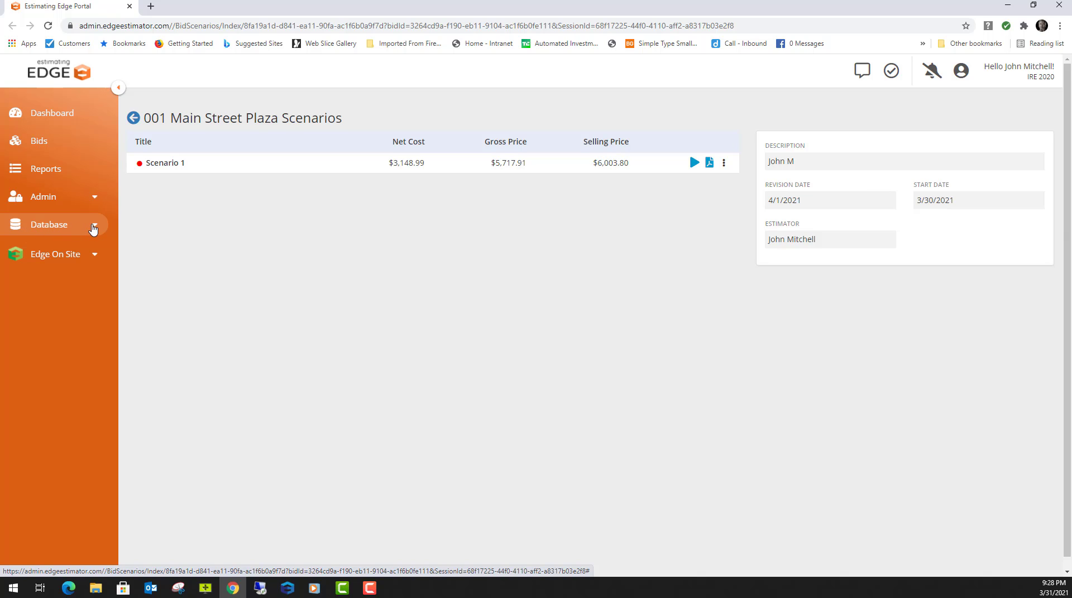
{"action": "left_click", "coordinate": [94, 228]}
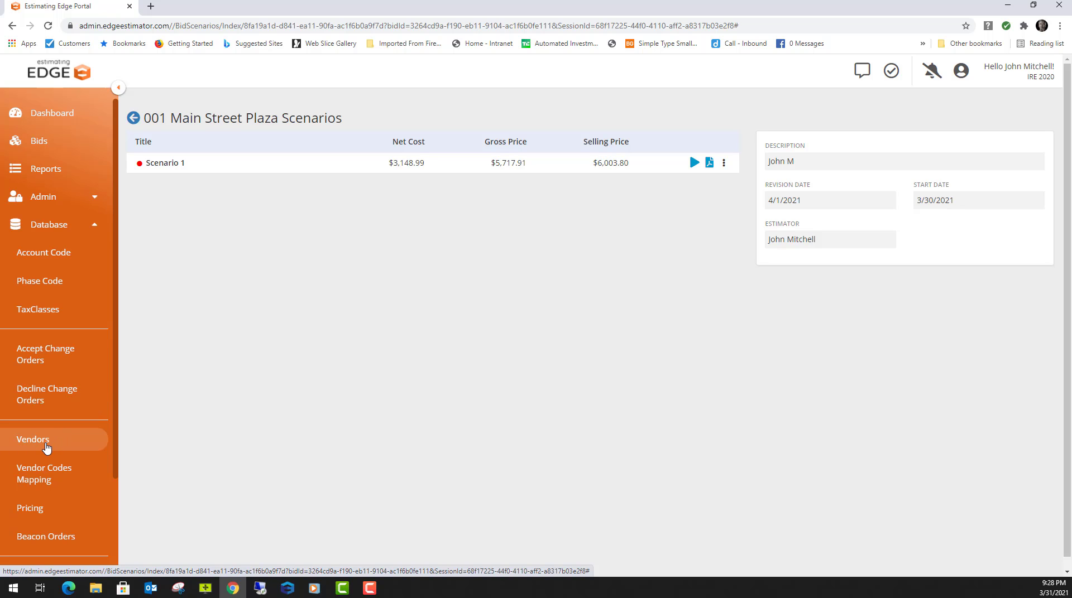
{"action": "left_click", "coordinate": [46, 447]}
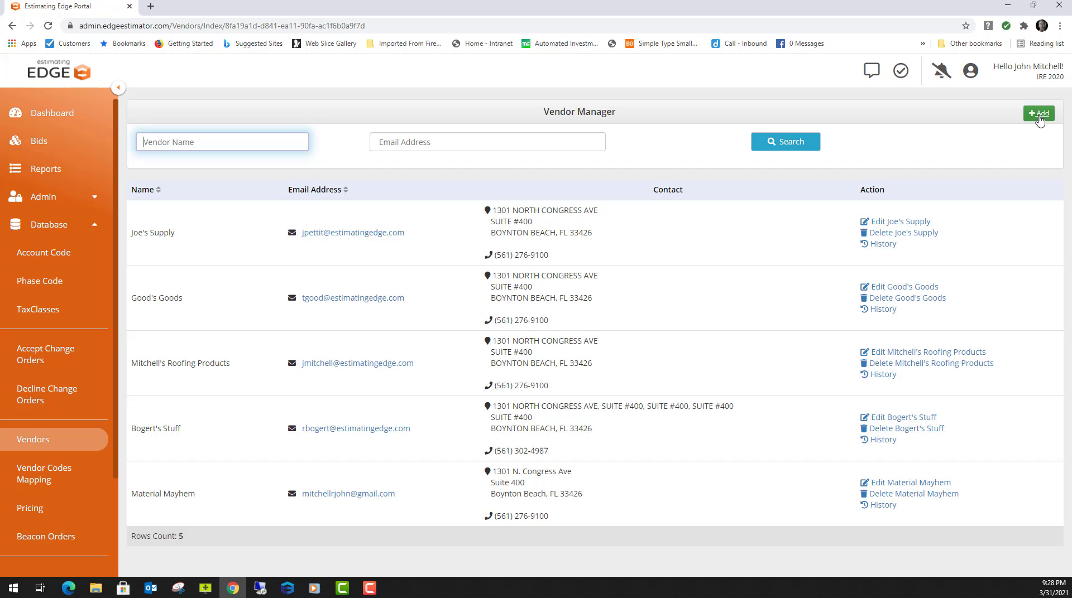
Step: Add John's House Of Materials with its autofilled contact details, set it Active, and save
{"action": "left_click", "coordinate": [1040, 114]}
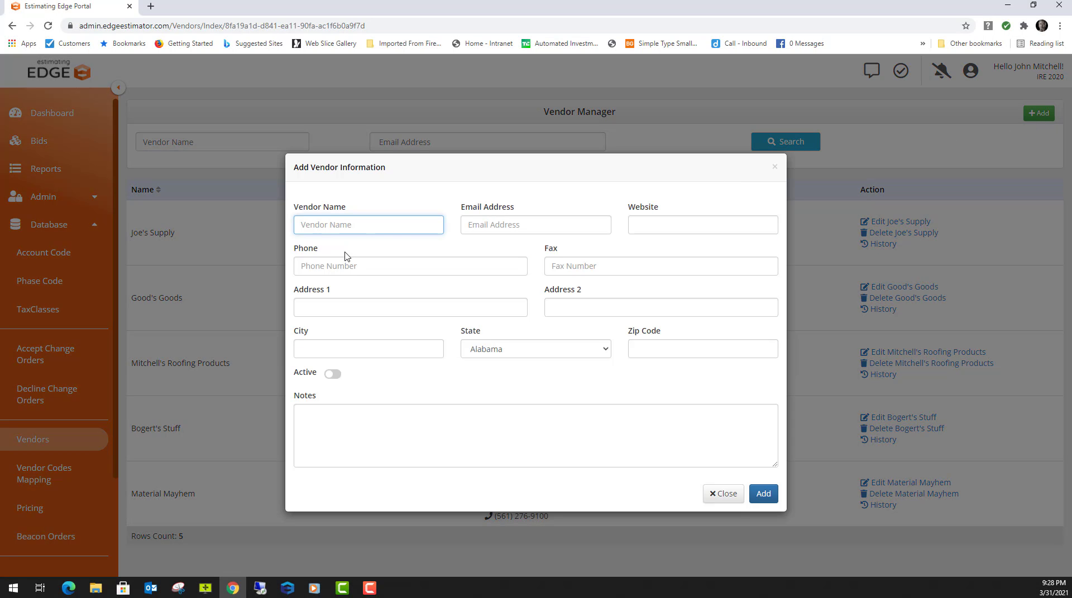
{"action": "left_click", "coordinate": [315, 227]}
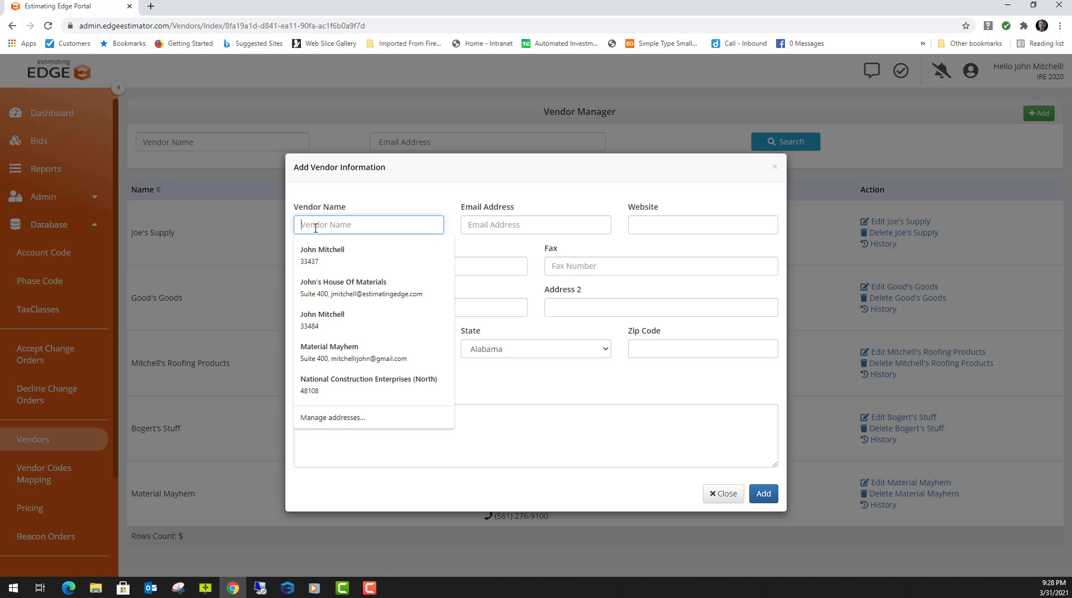
{"action": "left_click", "coordinate": [332, 289]}
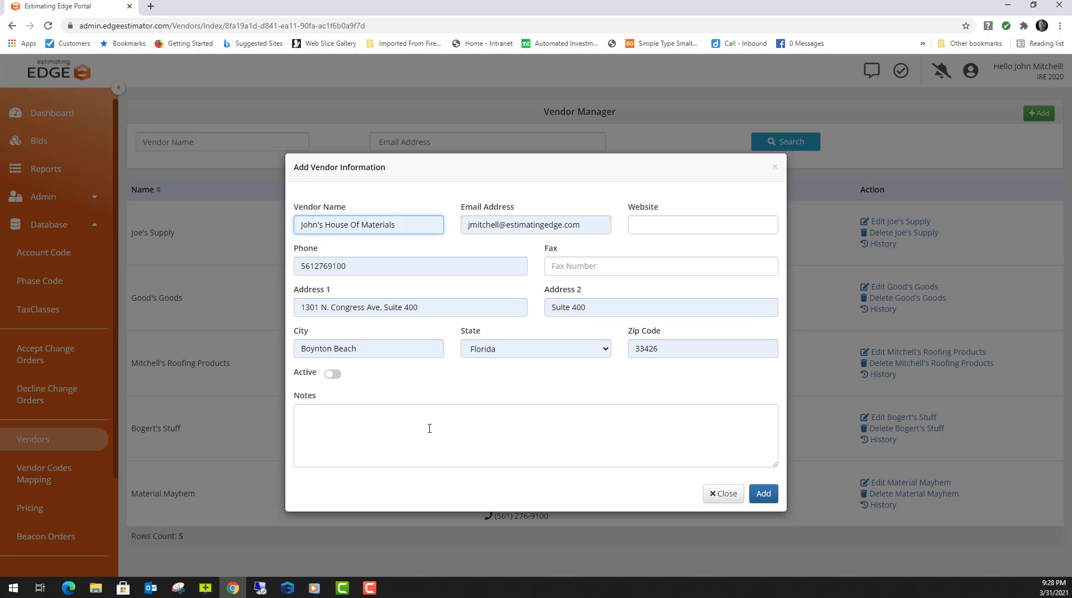
{"action": "left_click", "coordinate": [389, 428]}
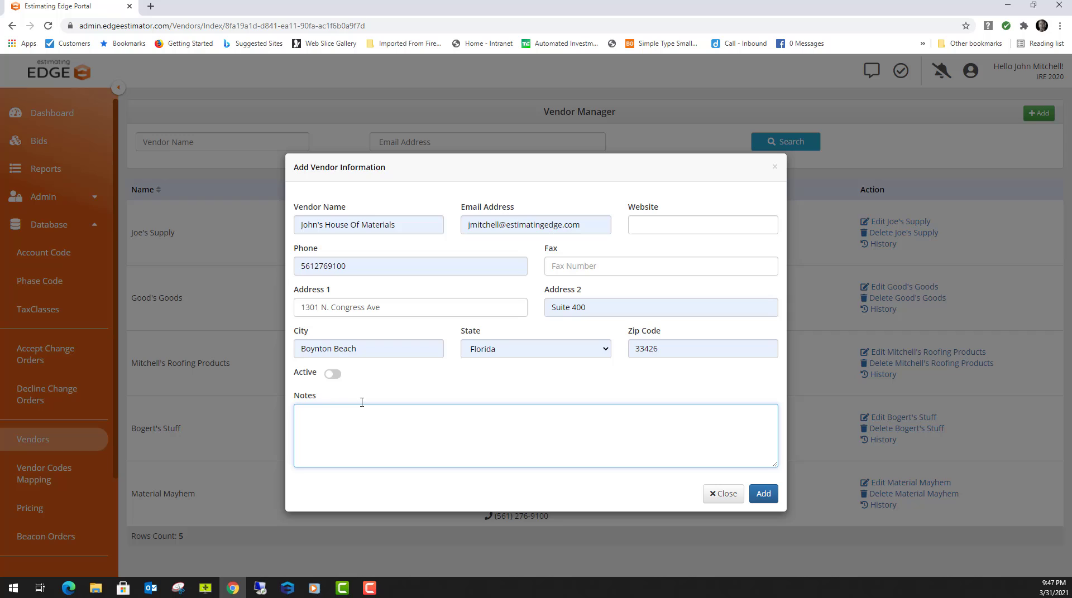
{"action": "left_click", "coordinate": [332, 374]}
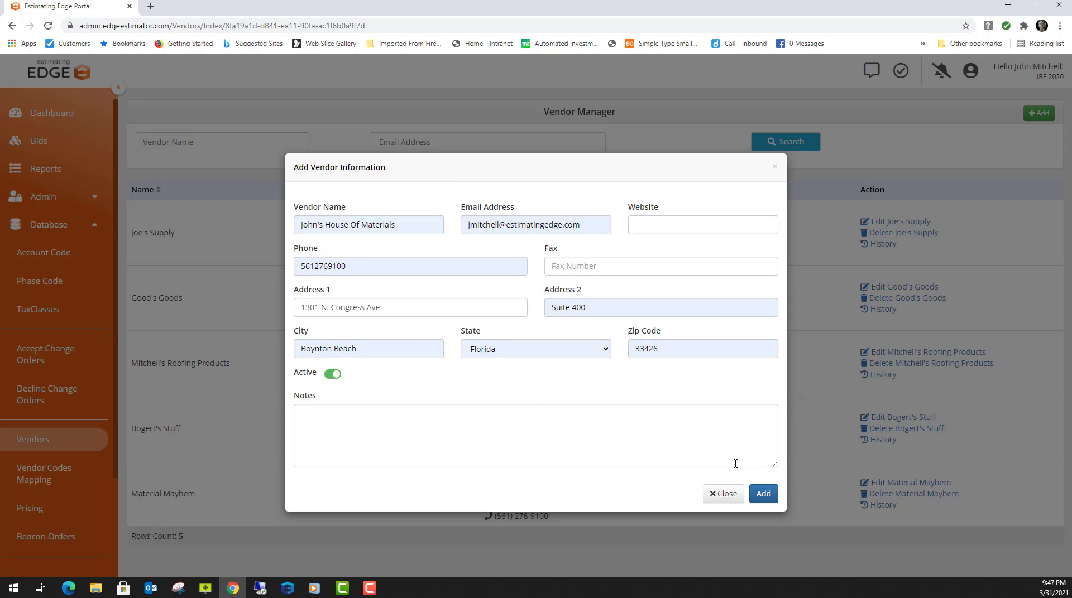
{"action": "left_click", "coordinate": [764, 495]}
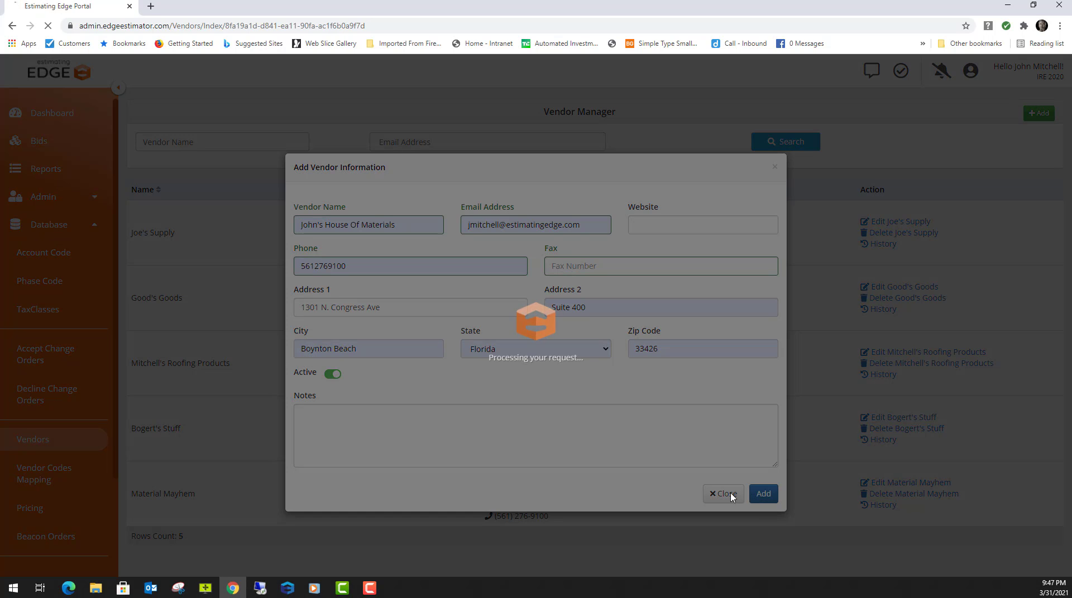
Step: Scroll the vendor table to confirm John's House Of Materials is the sixth vendor
{"action": "scroll", "coordinate": [268, 513], "scroll_direction": "down", "scroll_amount": 1}
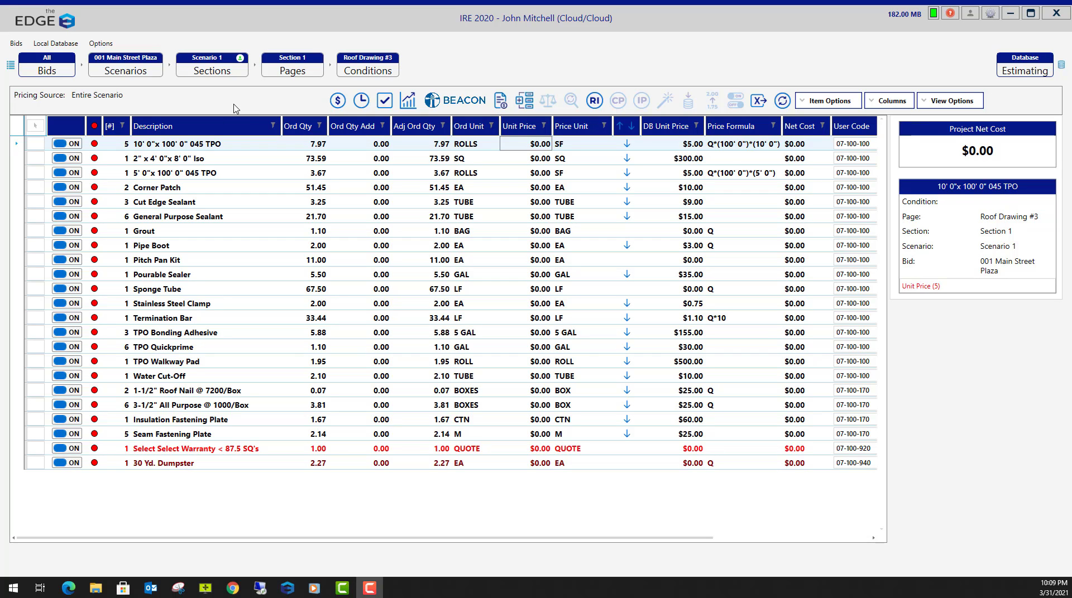
Step: Select the first nine material items of 001 Main Street Plaza and start a Vendor Quote
{"action": "left_click_drag", "start_coordinate": [33, 144], "coordinate": [40, 266]}
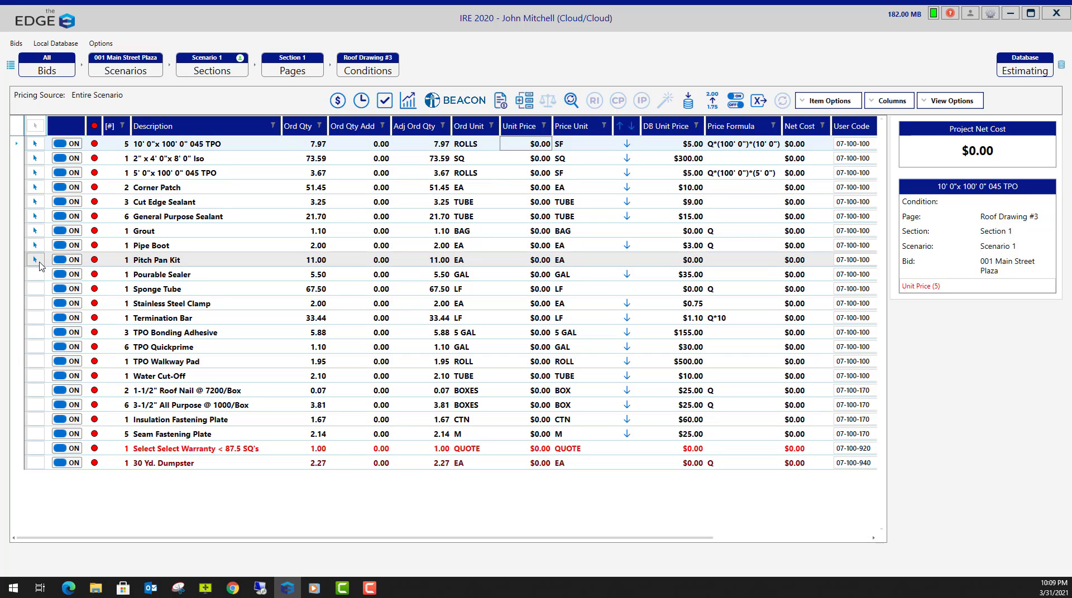
{"action": "left_click", "coordinate": [500, 101]}
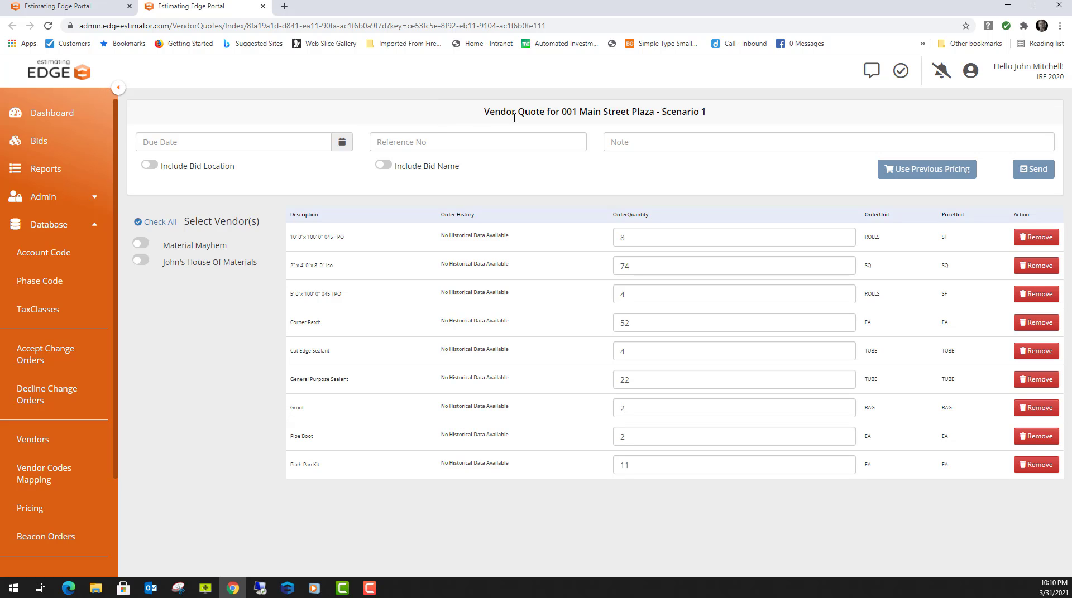
Step: Set the quote's Due Date to April 10, 2021 (04/10/2021)
{"action": "left_click", "coordinate": [204, 146]}
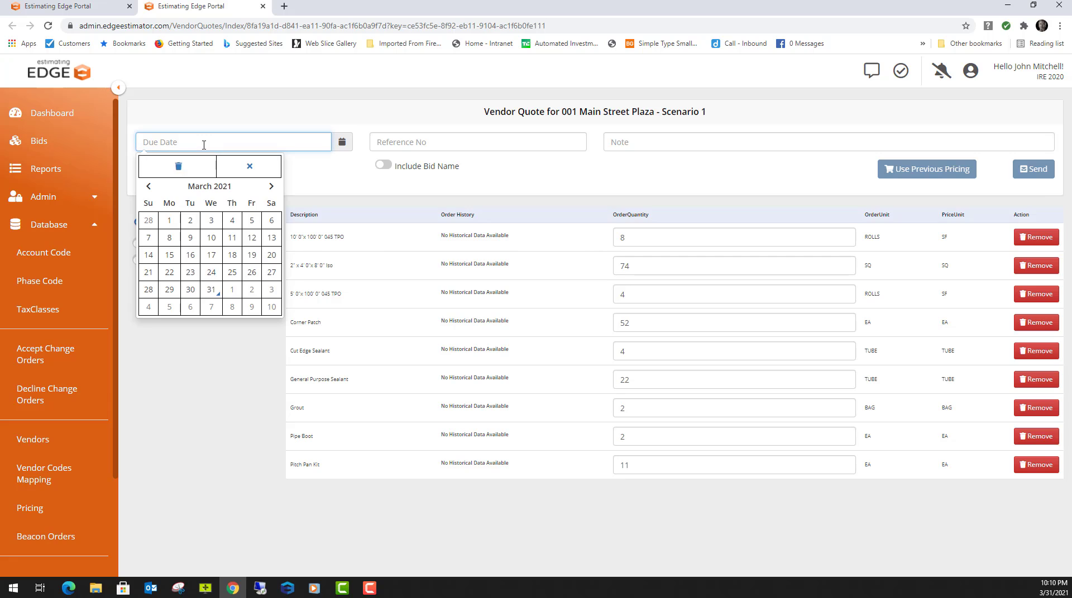
{"action": "left_click", "coordinate": [271, 186]}
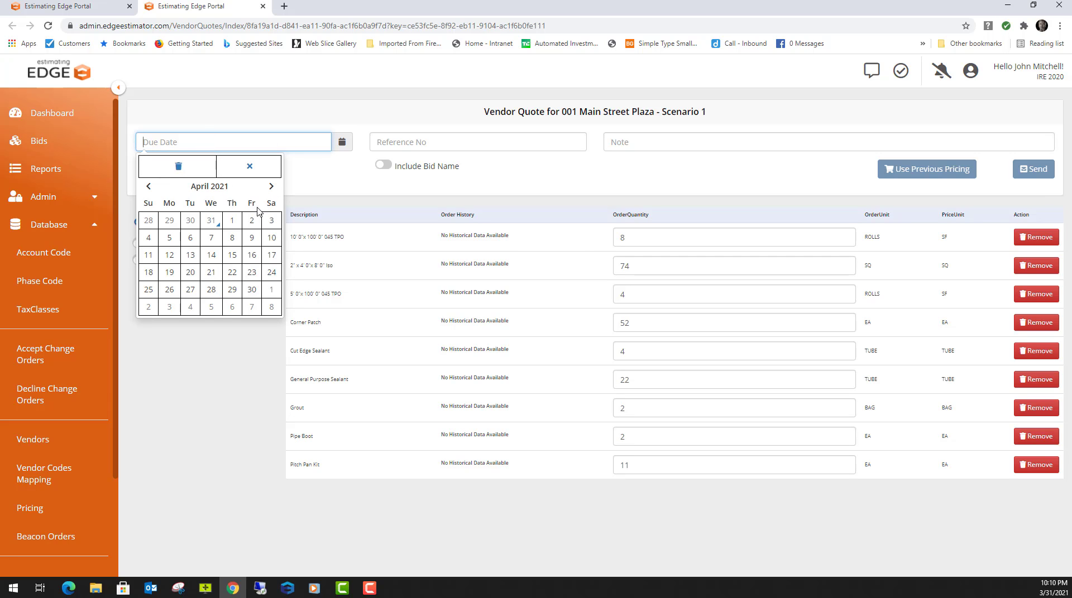
{"action": "left_click", "coordinate": [268, 239]}
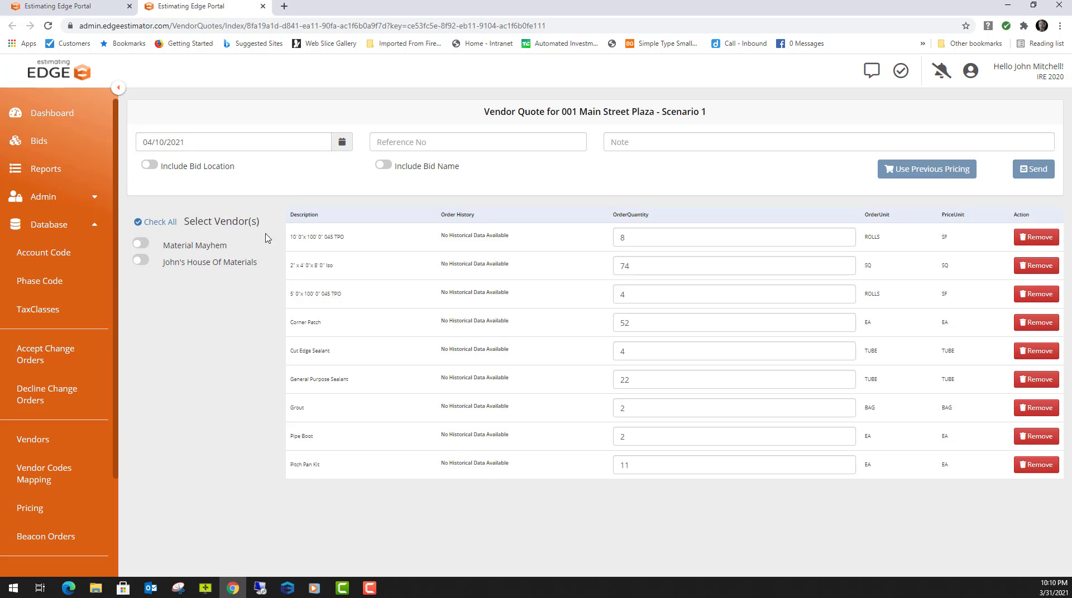
Step: Choose Material Mayhem and John's House Of Materials as recipients, leaving bid location and name excluded
{"action": "left_click", "coordinate": [152, 167]}
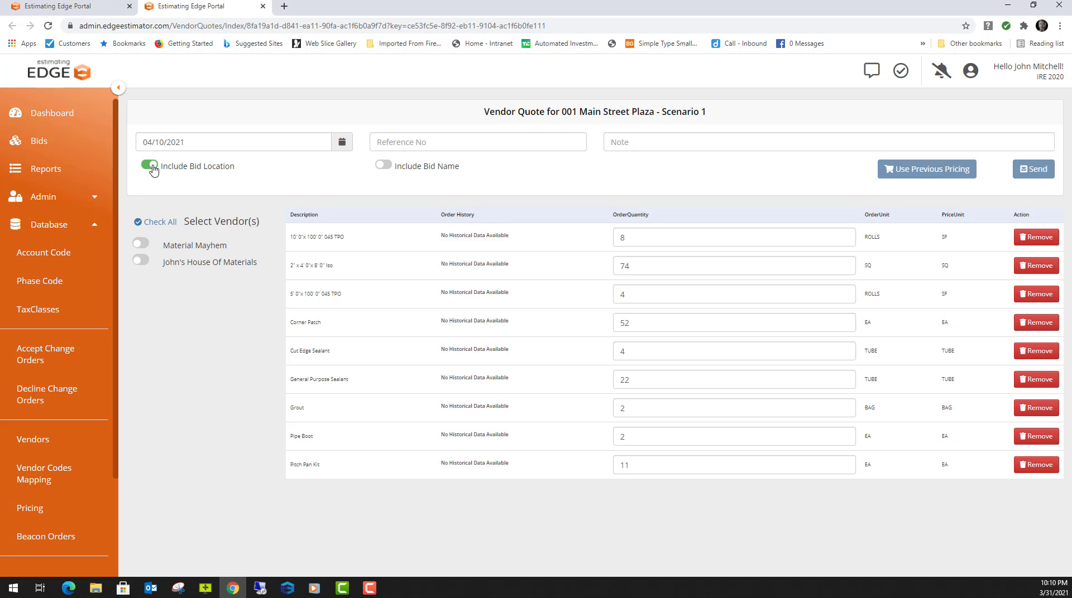
{"action": "left_click", "coordinate": [384, 169]}
{"action": "left_click", "coordinate": [383, 167]}
{"action": "left_click", "coordinate": [149, 164]}
{"action": "left_click", "coordinate": [142, 246]}
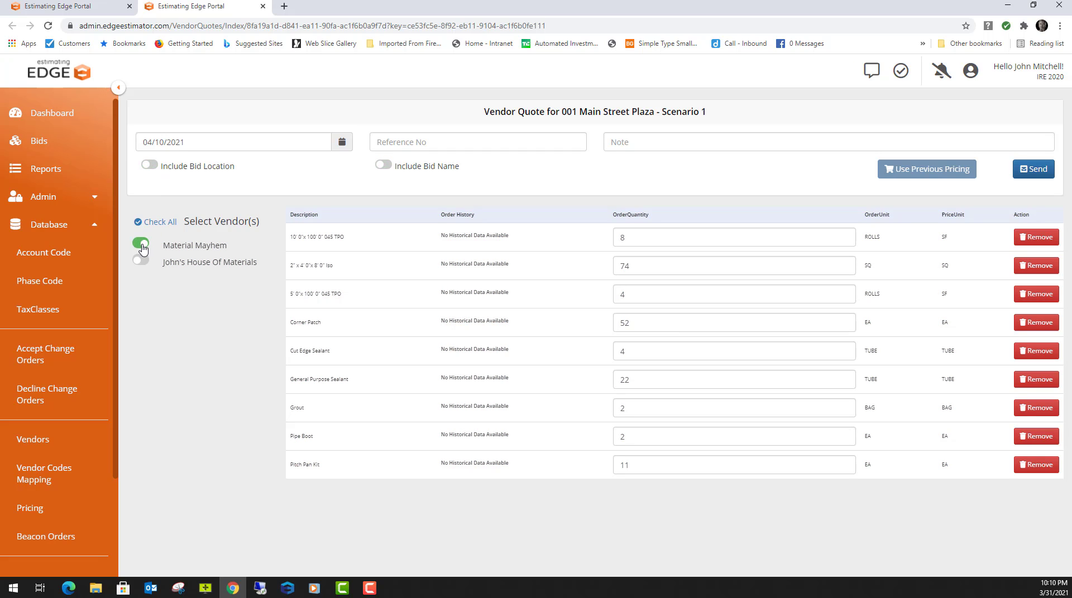
{"action": "left_click", "coordinate": [143, 265]}
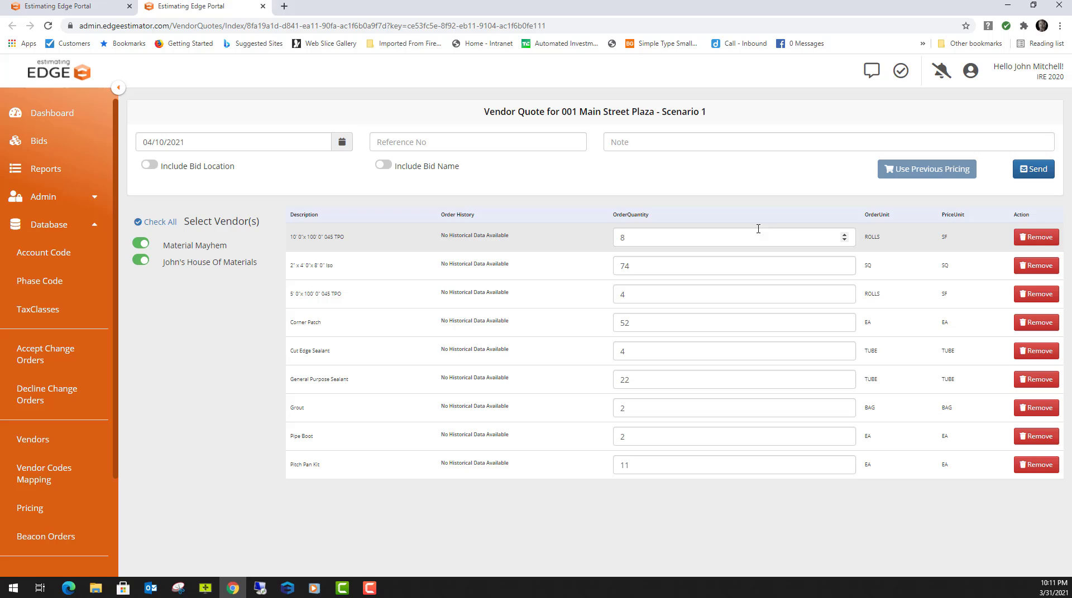
Step: Set the first item's quantity to 10 and the Iso item's quantity to 75
{"action": "left_click", "coordinate": [846, 236]}
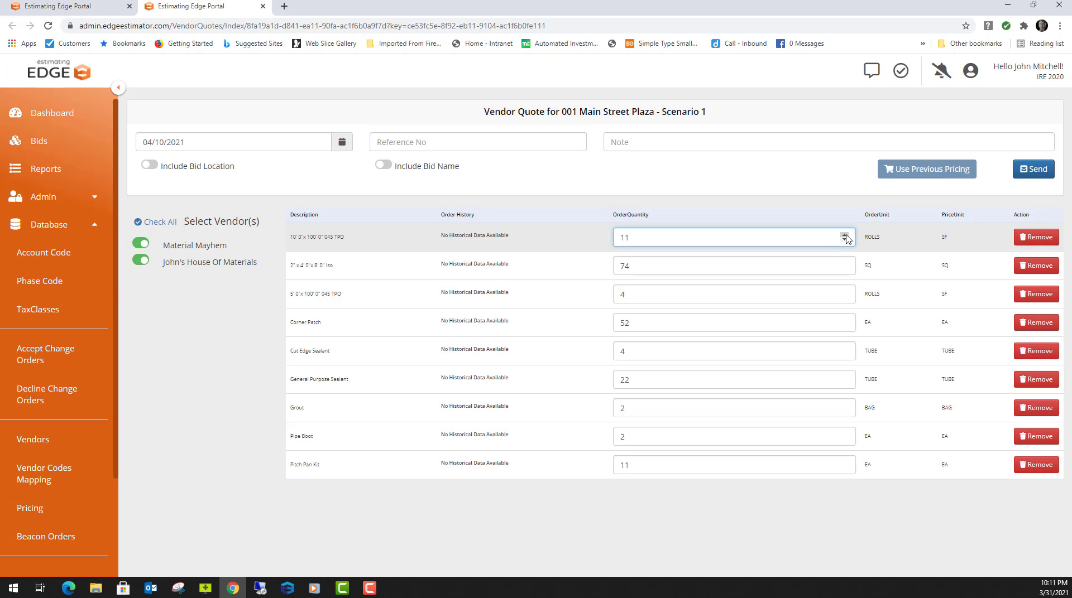
{"action": "left_click", "coordinate": [845, 240]}
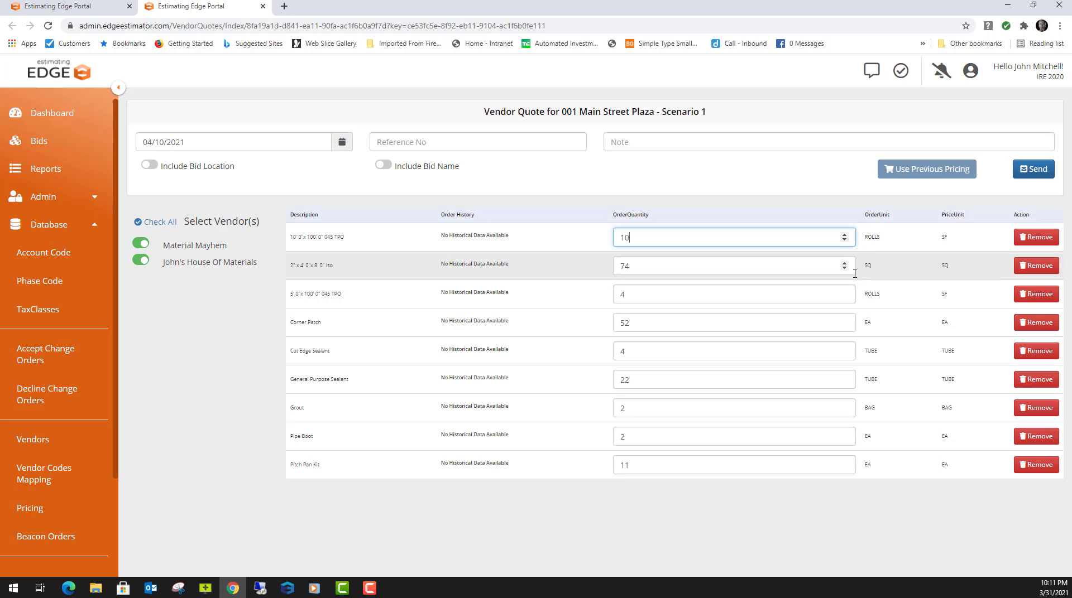
{"action": "left_click", "coordinate": [845, 263]}
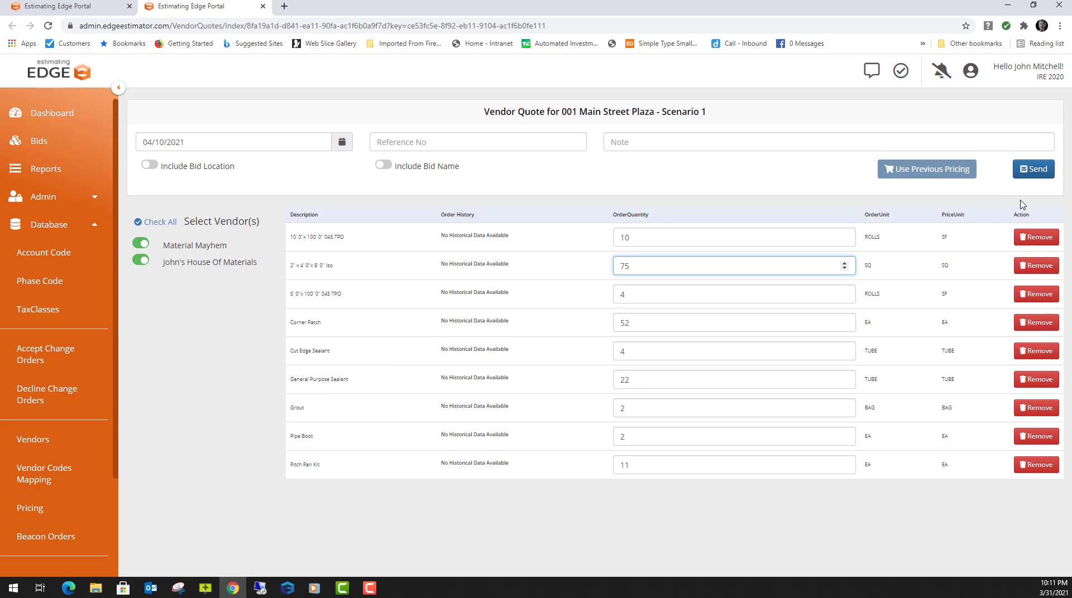
Step: Send the nine-item quote request to both vendors, confirming in the review dialog
{"action": "left_click", "coordinate": [1026, 176]}
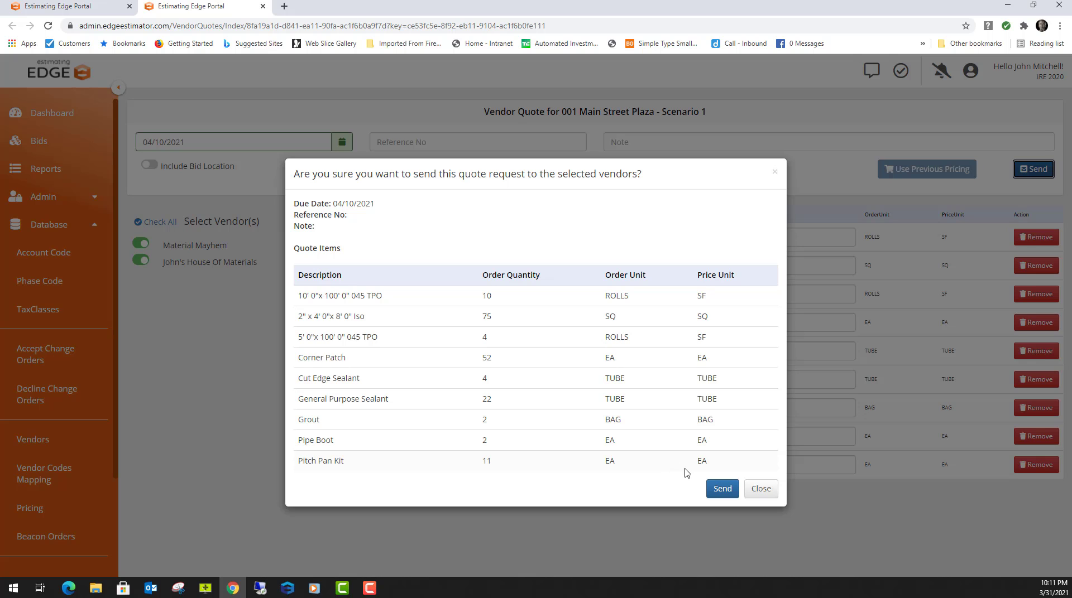
{"action": "left_click", "coordinate": [720, 490]}
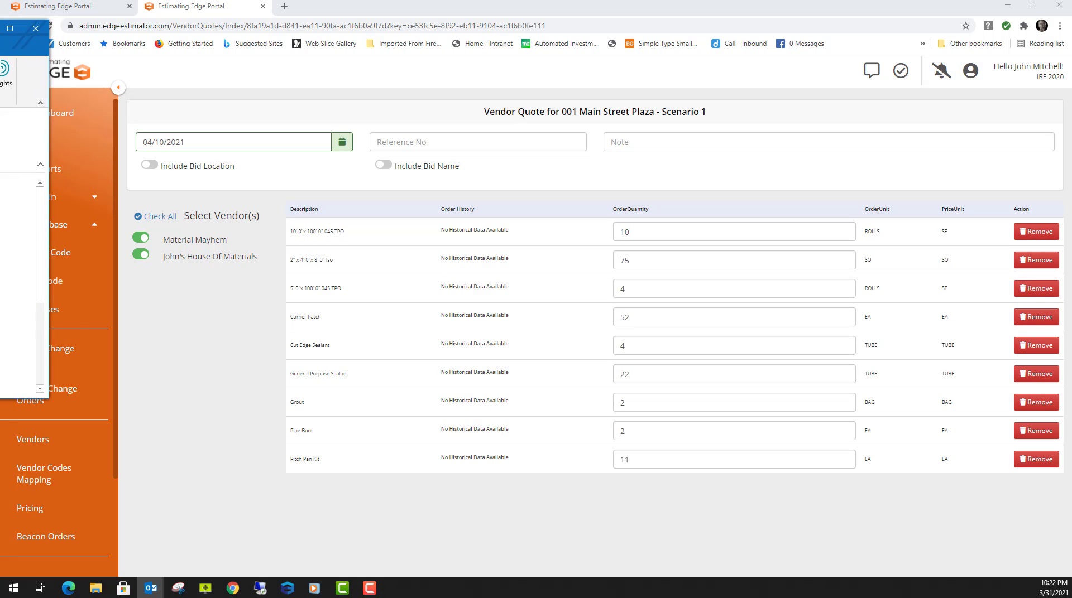
Step: Review the item and quantity table in the Vendor Quote for IRE 2020 email
{"action": "left_click_drag", "start_coordinate": [437, 139], "coordinate": [737, 122]}
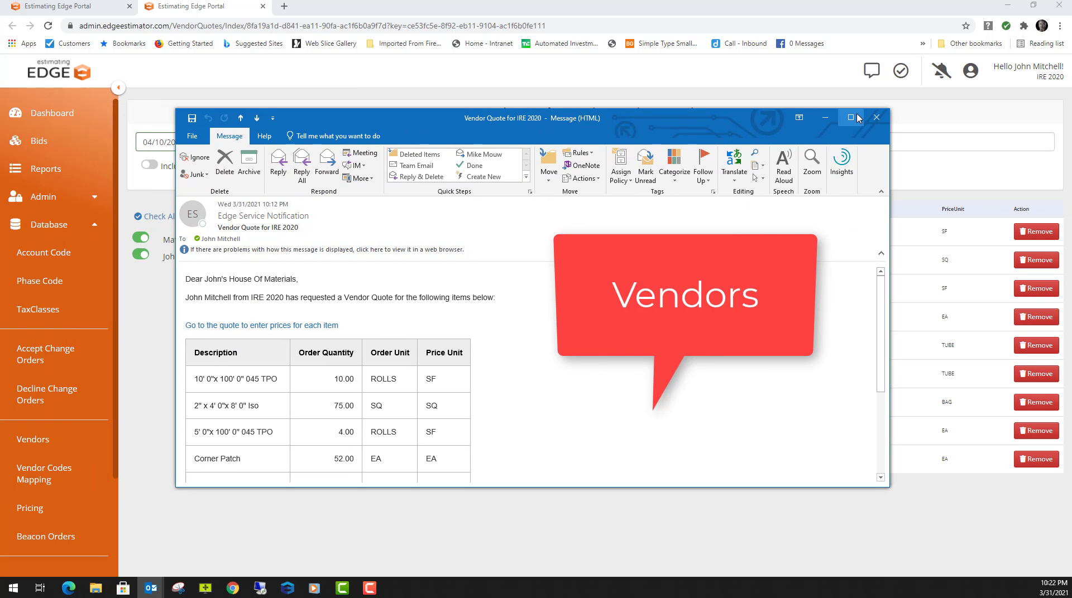
{"action": "scroll", "coordinate": [736, 296], "scroll_direction": "down", "scroll_amount": 5}
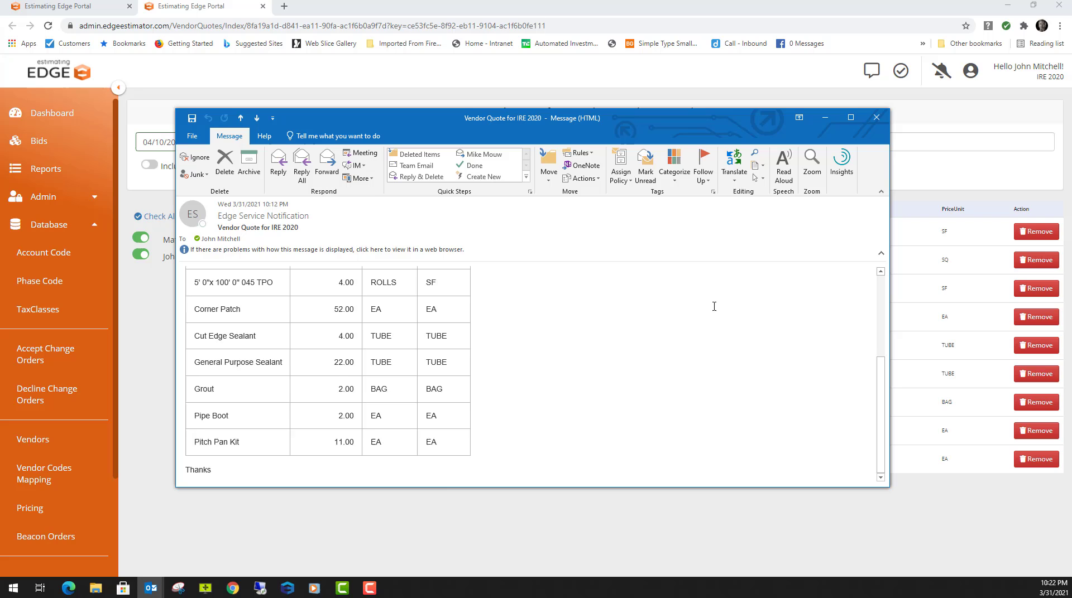
{"action": "scroll", "coordinate": [557, 325], "scroll_direction": "up", "scroll_amount": 5}
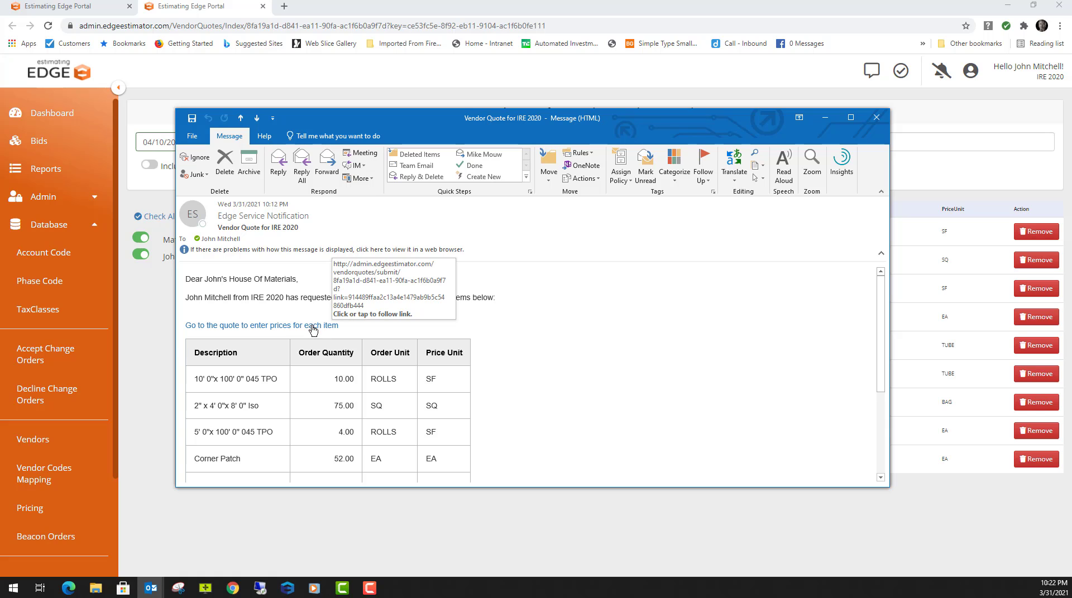
{"action": "scroll", "coordinate": [406, 396], "scroll_direction": "down", "scroll_amount": 5}
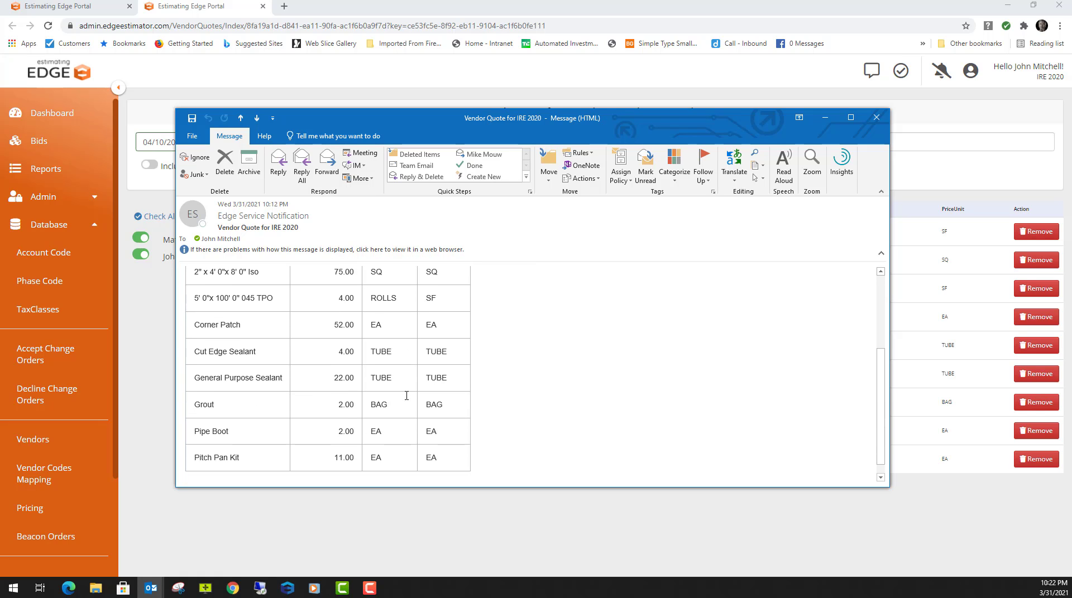
{"action": "scroll", "coordinate": [400, 385], "scroll_direction": "up", "scroll_amount": 5}
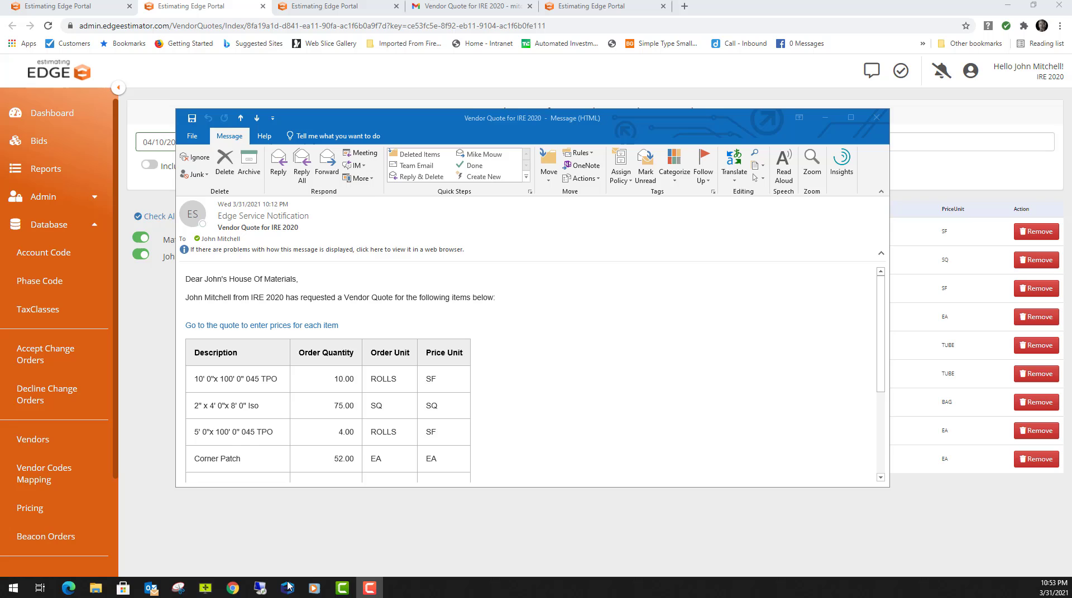
Step: Check The EDGE notifications showing Material Mayhem and John's House Of Materials submitted prices
{"action": "mouse_move", "coordinate": [287, 588]}
{"action": "left_click", "coordinate": [318, 519]}
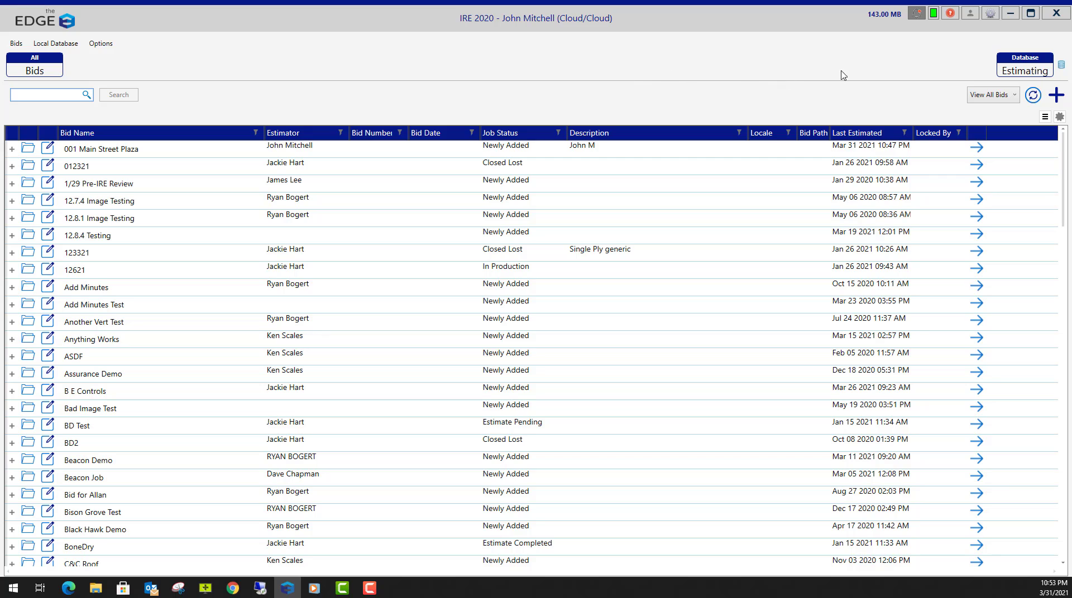
{"action": "left_click", "coordinate": [916, 21]}
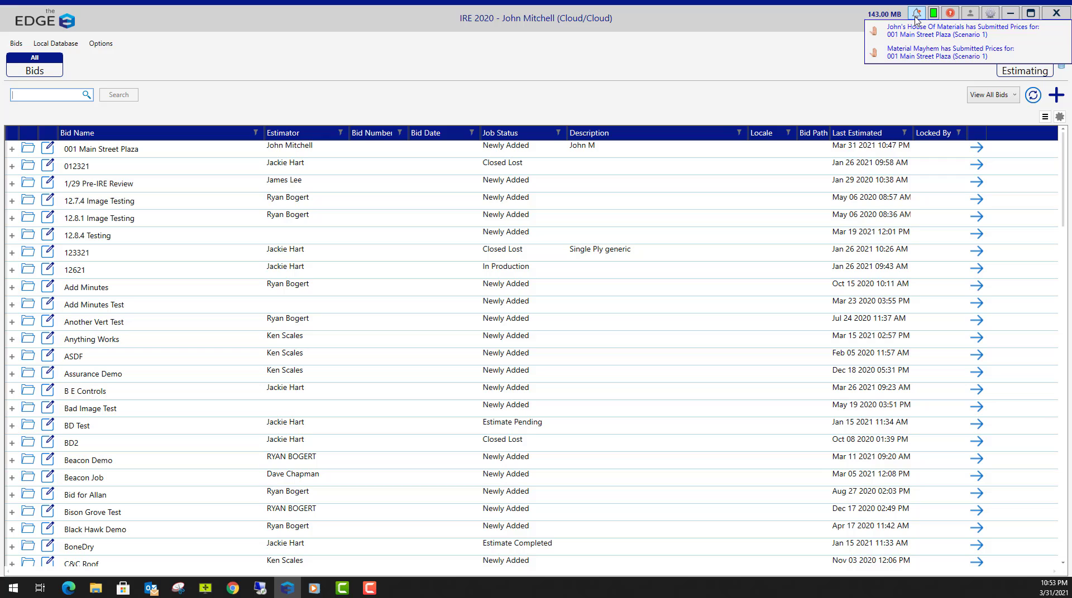
{"action": "left_click", "coordinate": [915, 17]}
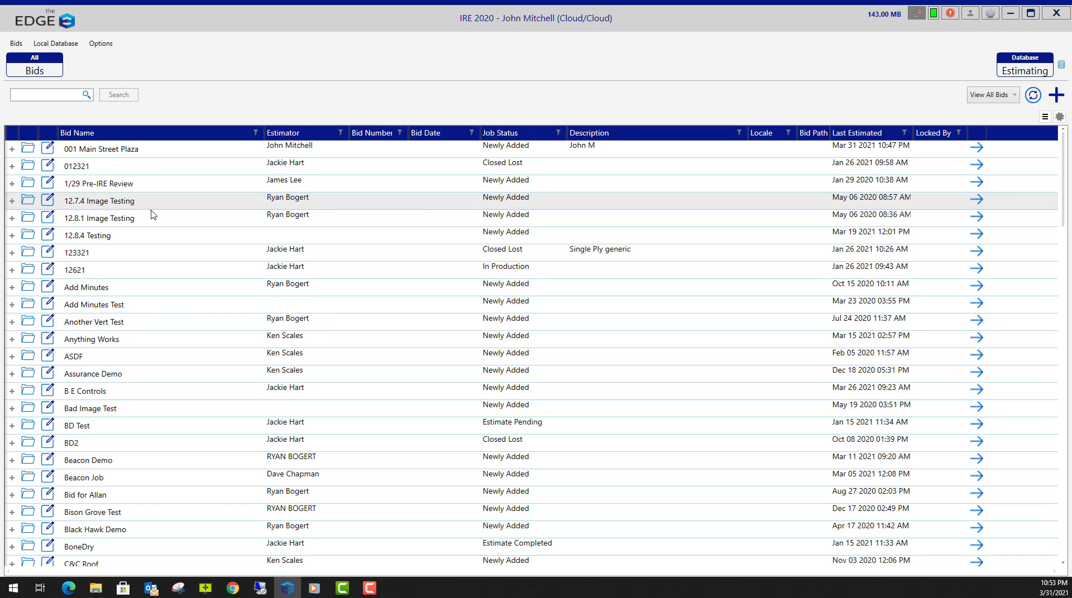
{"action": "scroll", "coordinate": [121, 262], "scroll_direction": "down", "scroll_amount": 5}
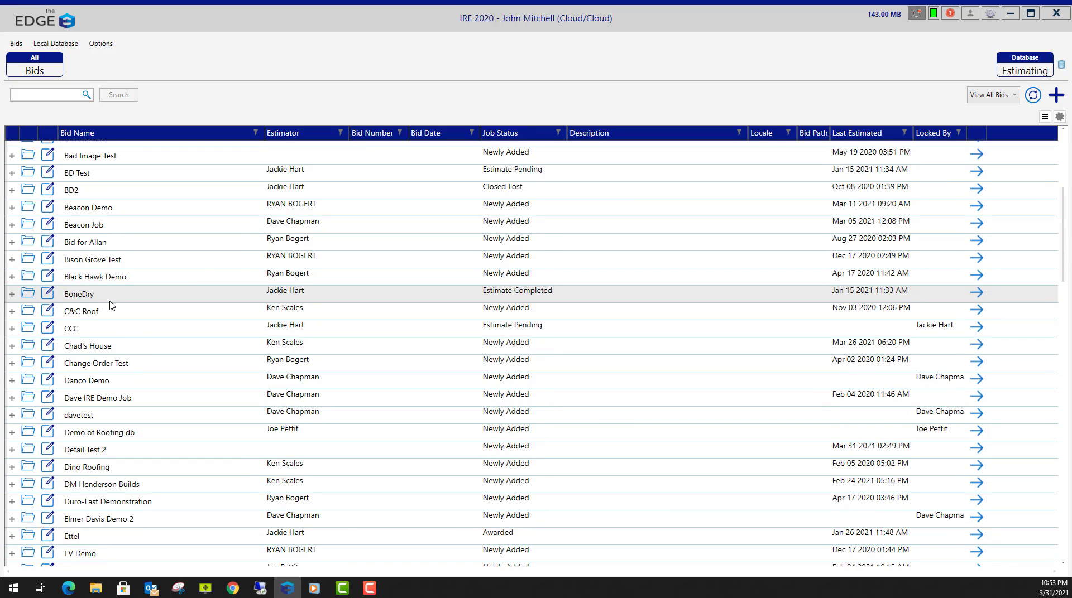
{"action": "scroll", "coordinate": [110, 305], "scroll_direction": "down", "scroll_amount": 10}
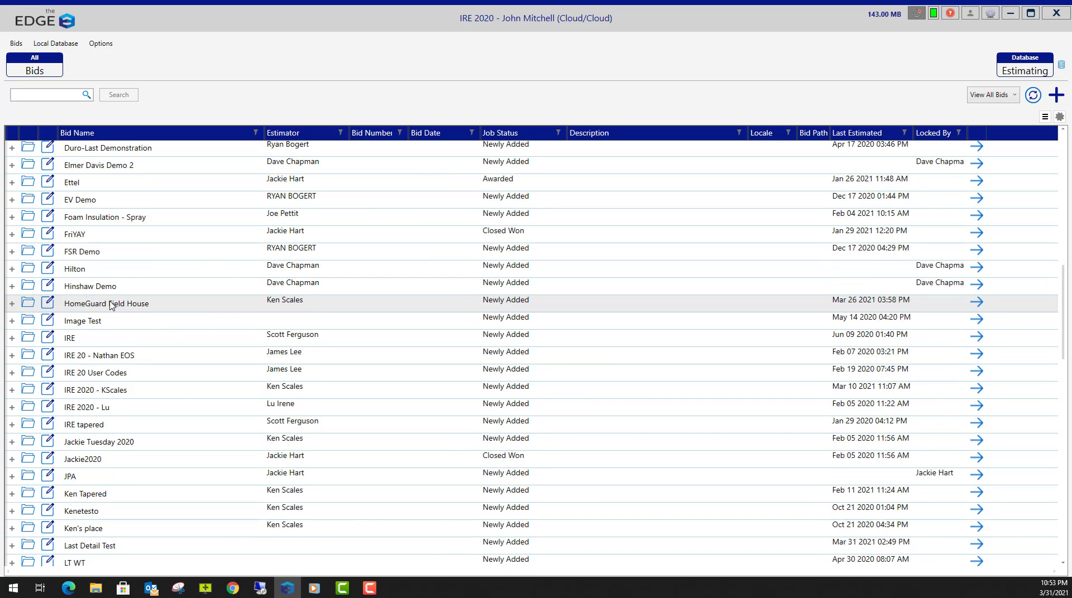
{"action": "mouse_move", "coordinate": [916, 17]}
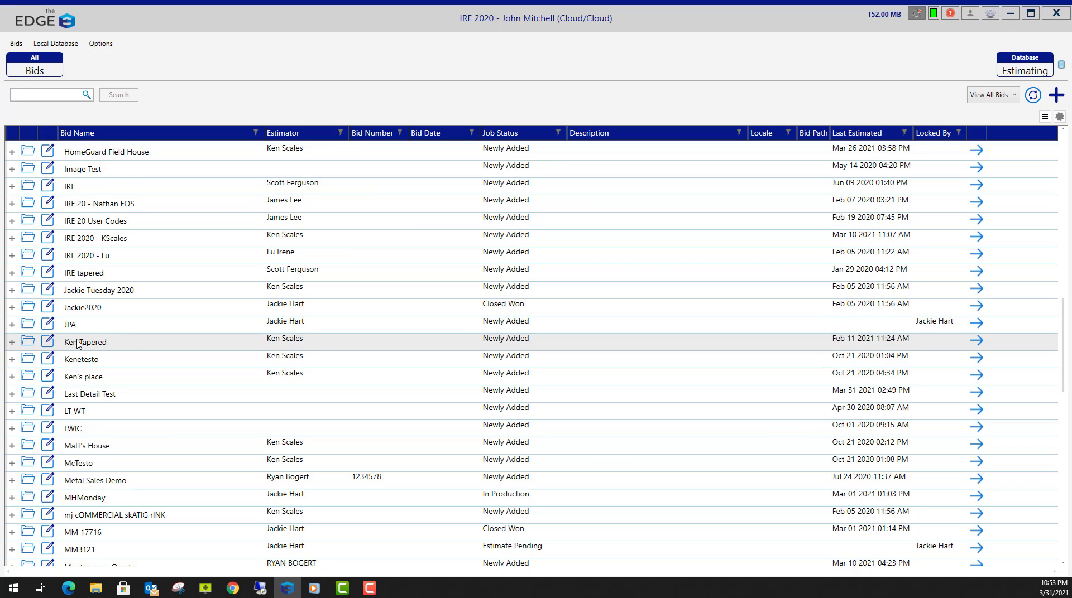
{"action": "scroll", "coordinate": [76, 347], "scroll_direction": "down", "scroll_amount": 3}
{"action": "scroll", "coordinate": [76, 347], "scroll_direction": "down", "scroll_amount": 1}
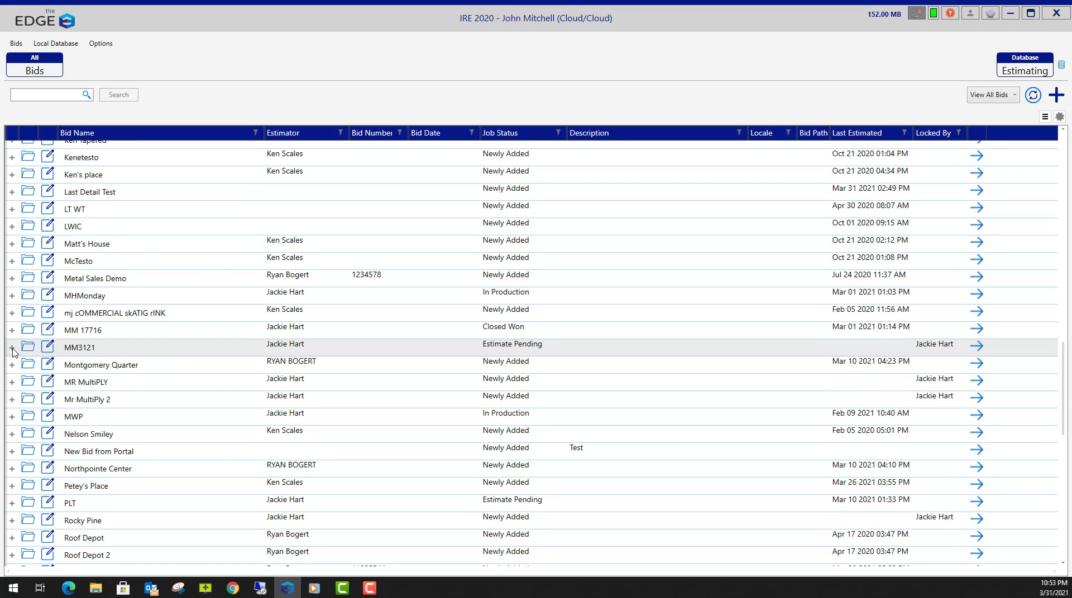
{"action": "scroll", "coordinate": [137, 431], "scroll_direction": "down", "scroll_amount": 6}
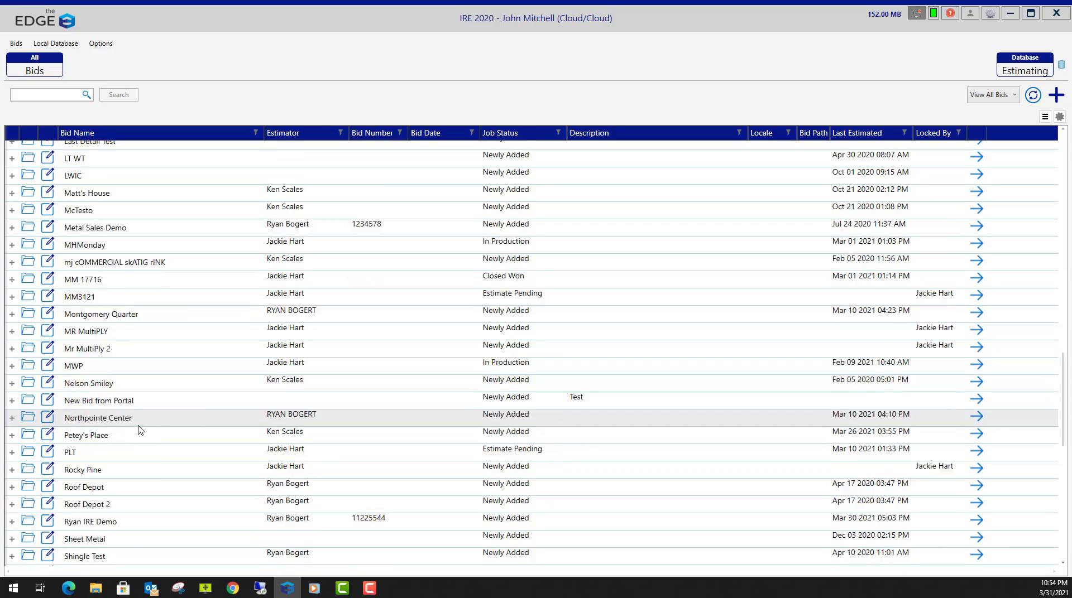
{"action": "scroll", "coordinate": [159, 371], "scroll_direction": "up", "scroll_amount": 20}
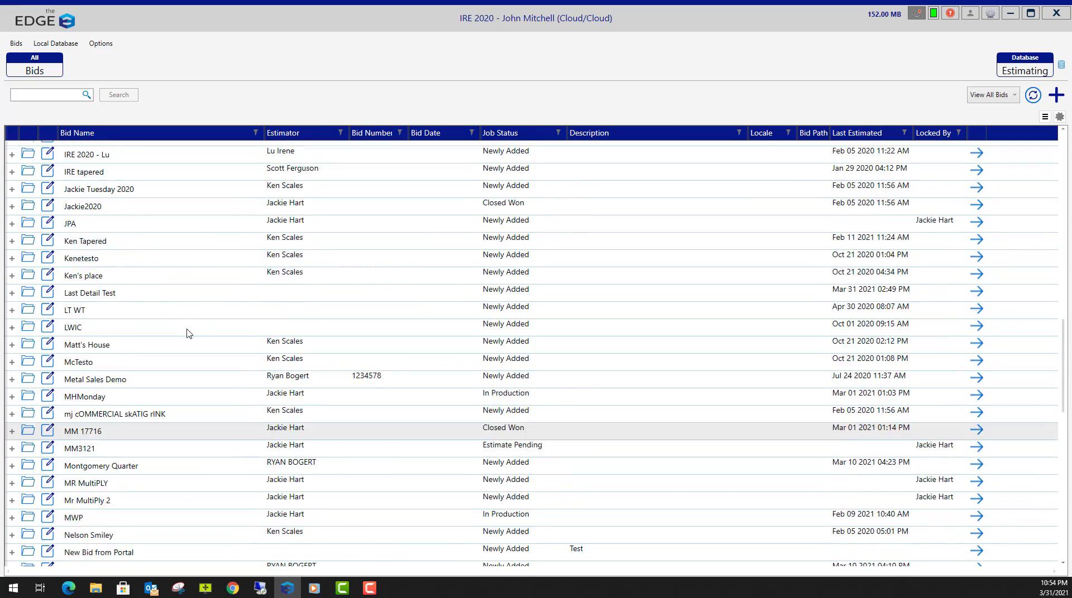
{"action": "scroll", "coordinate": [250, 306], "scroll_direction": "up", "scroll_amount": 8}
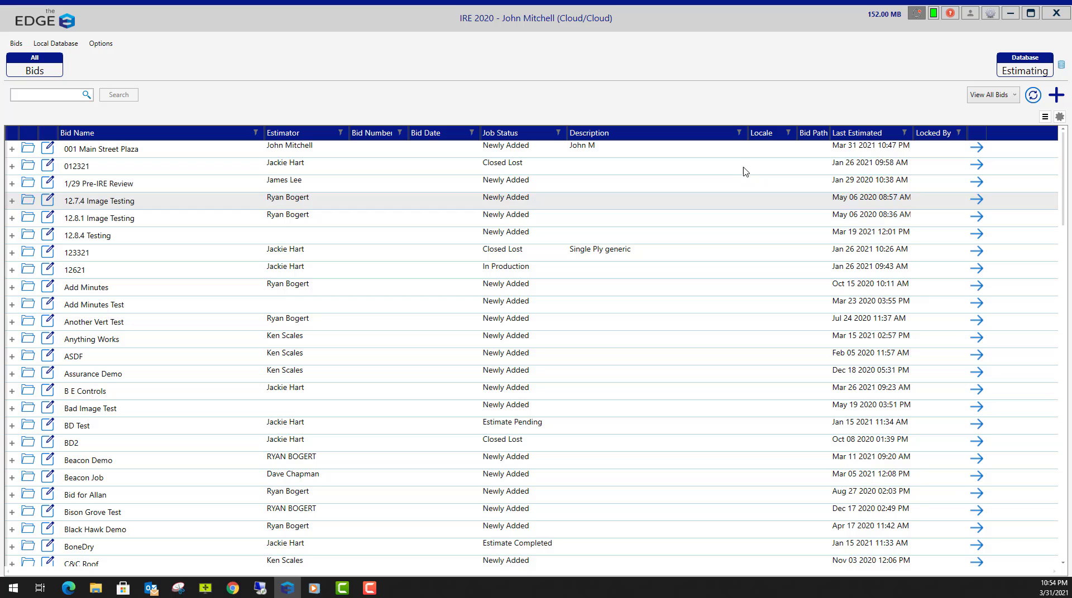
Step: Open the 'Material Mayhem has Submitted Prices' notification to load the Scenario 1 comparison
{"action": "left_click", "coordinate": [919, 17]}
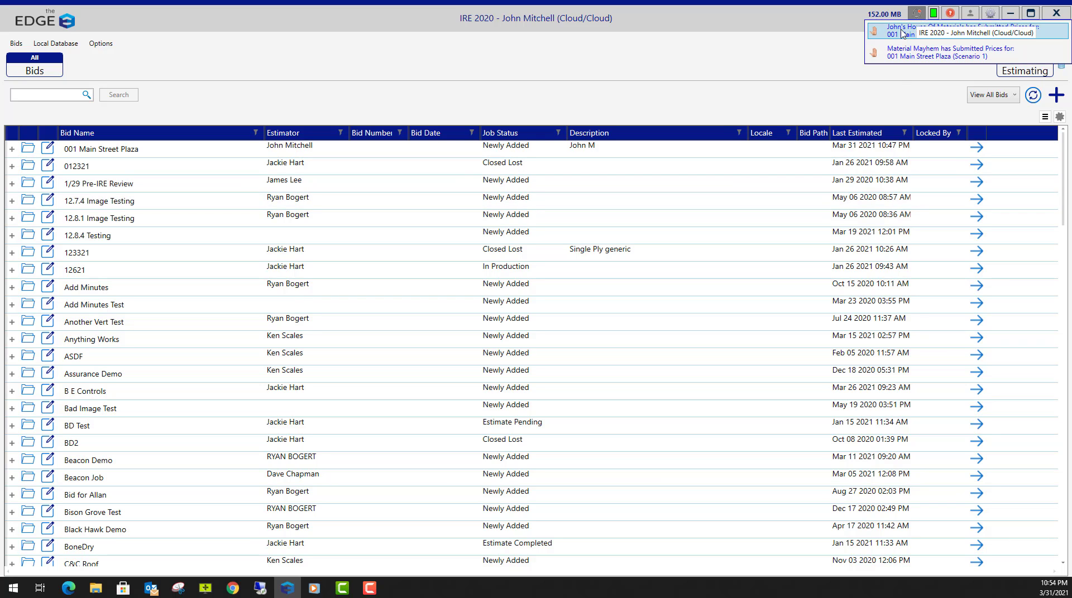
{"action": "left_click", "coordinate": [903, 53]}
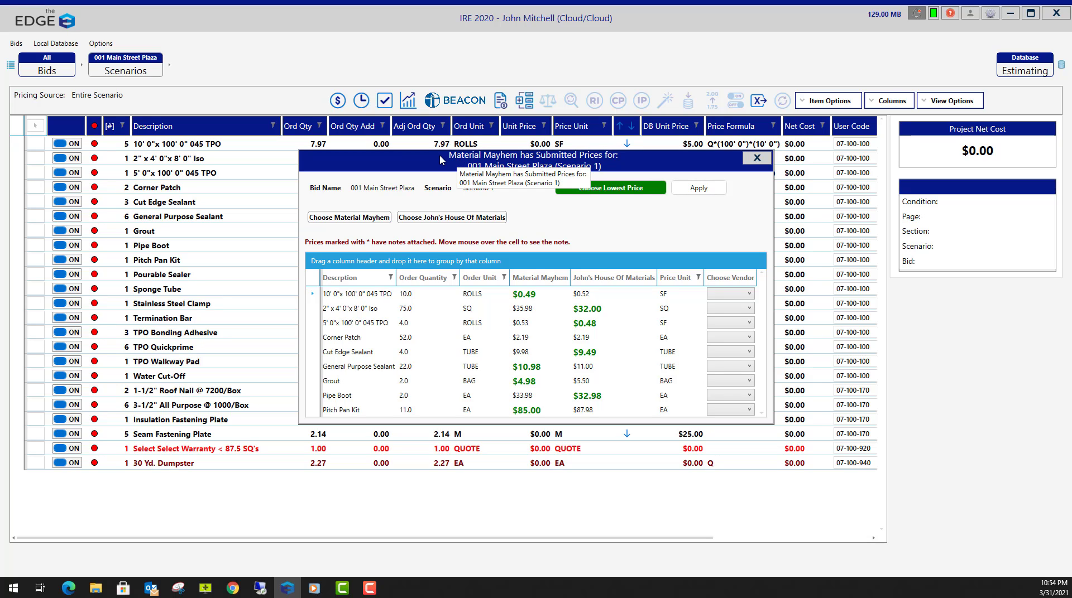
Step: Assign each compared item its cheaper vendor, leaving Corner Patch, tied at $2.19, unassigned
{"action": "mouse_move", "coordinate": [440, 155]}
{"action": "left_mouse_down"}
{"action": "mouse_move", "coordinate": [391, 172]}
{"action": "mouse_move", "coordinate": [391, 199]}
{"action": "mouse_move", "coordinate": [417, 147]}
{"action": "mouse_move", "coordinate": [441, 129]}
{"action": "mouse_move", "coordinate": [444, 137]}
{"action": "left_mouse_up"}
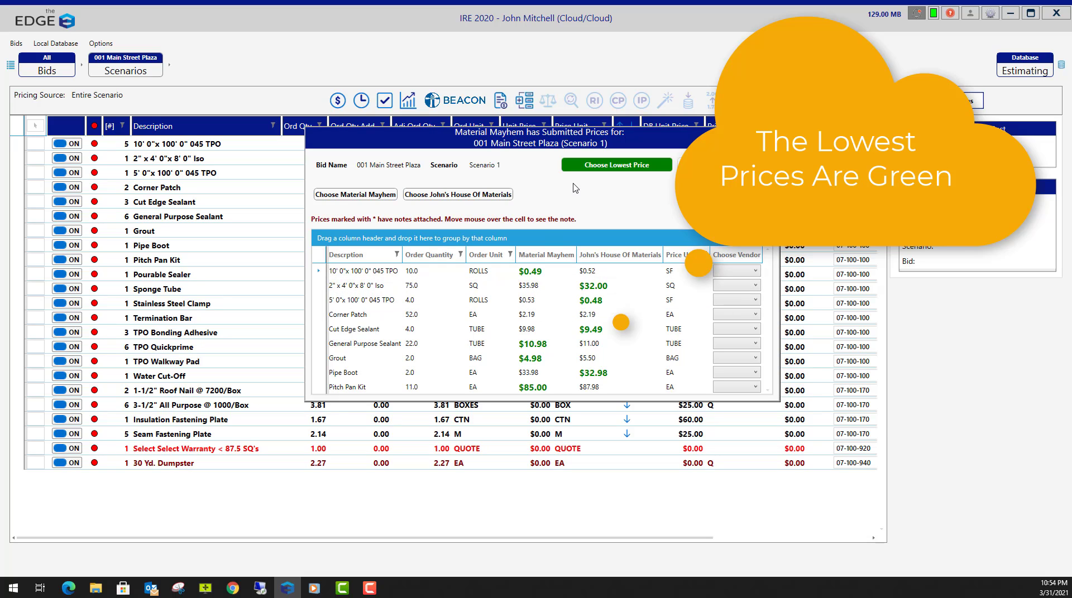
{"action": "left_click", "coordinate": [614, 168]}
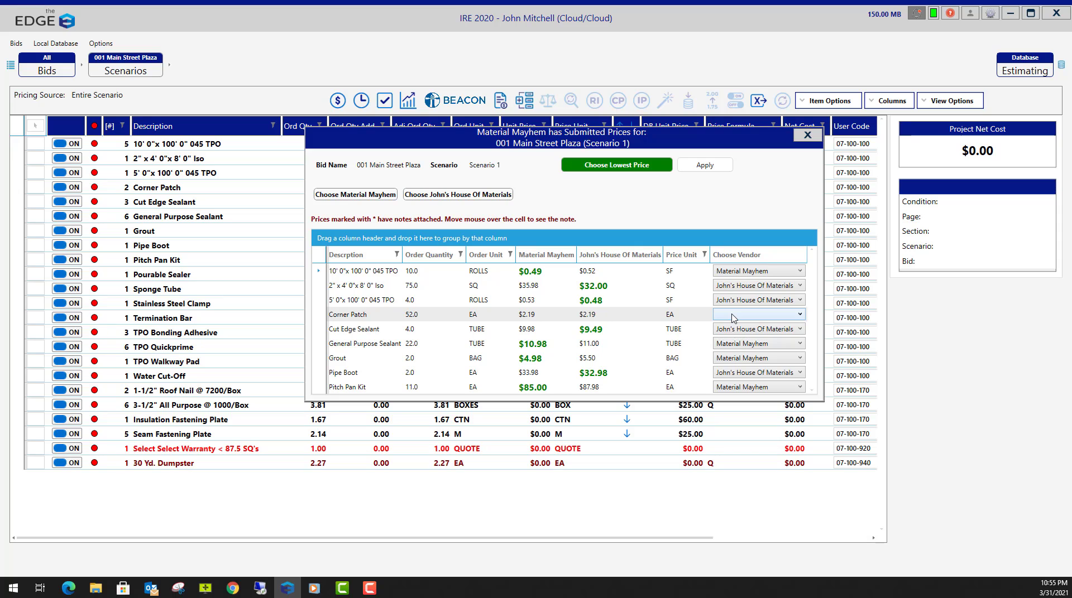
Step: Give Corner Patch to John's House Of Materials, then assign every listed item to John's House Of Materials
{"action": "left_click", "coordinate": [802, 317]}
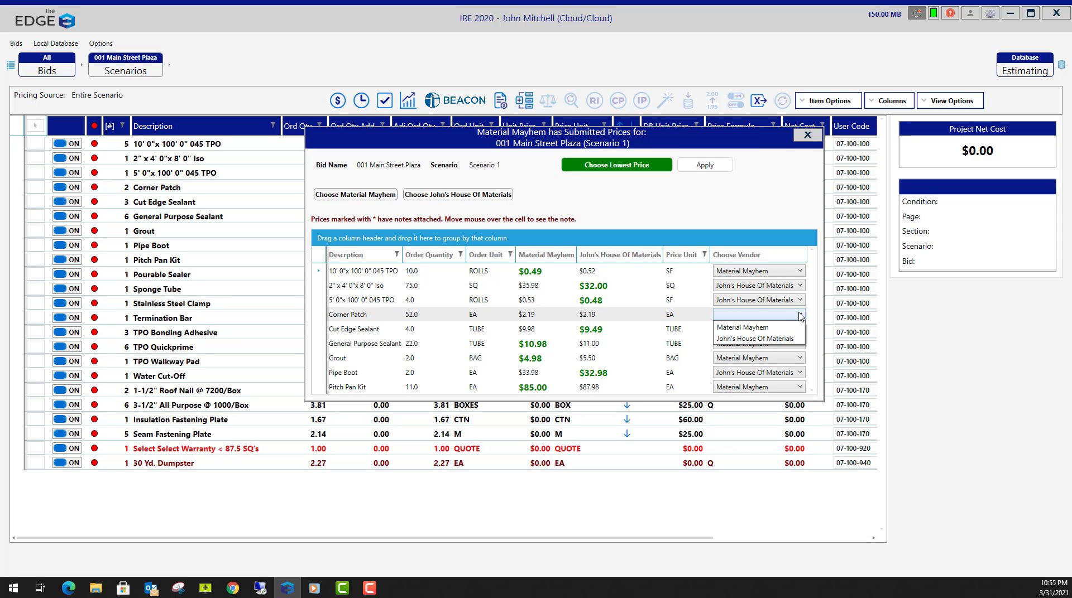
{"action": "left_click", "coordinate": [734, 339]}
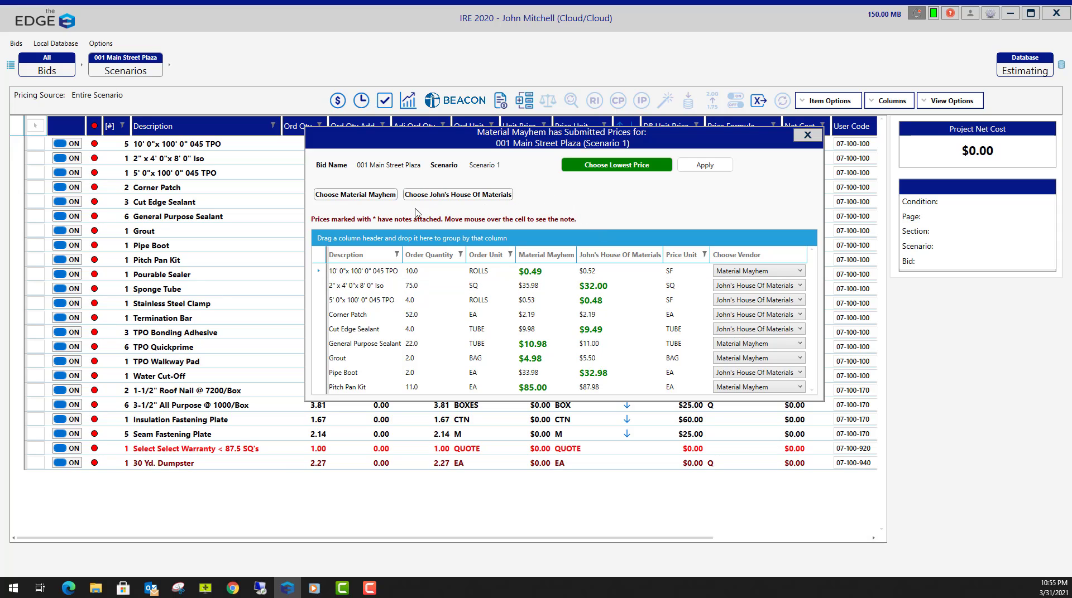
{"action": "left_click", "coordinate": [353, 199]}
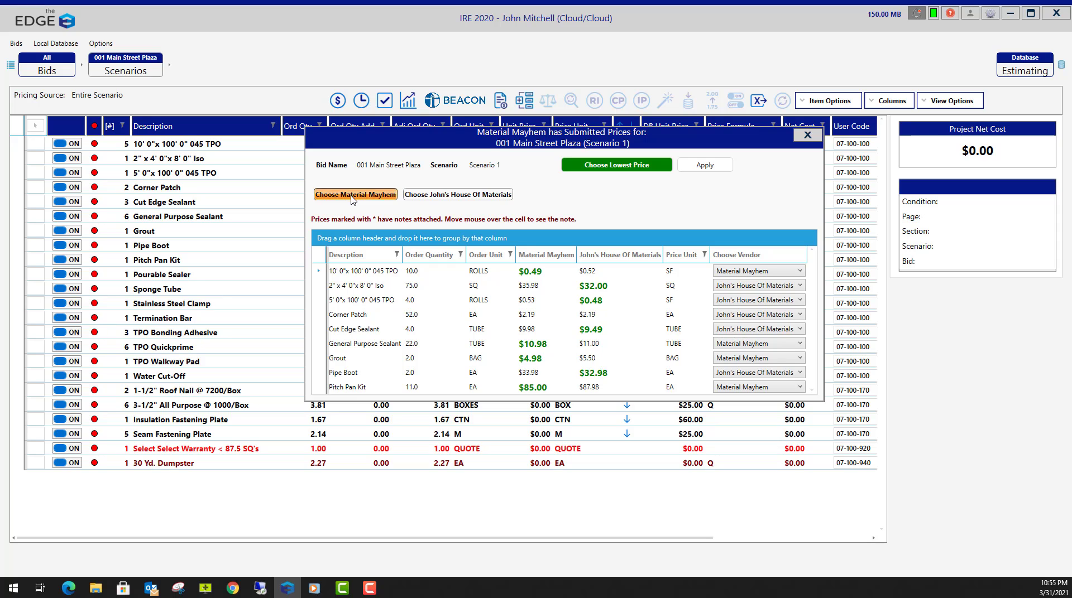
{"action": "left_click", "coordinate": [441, 197]}
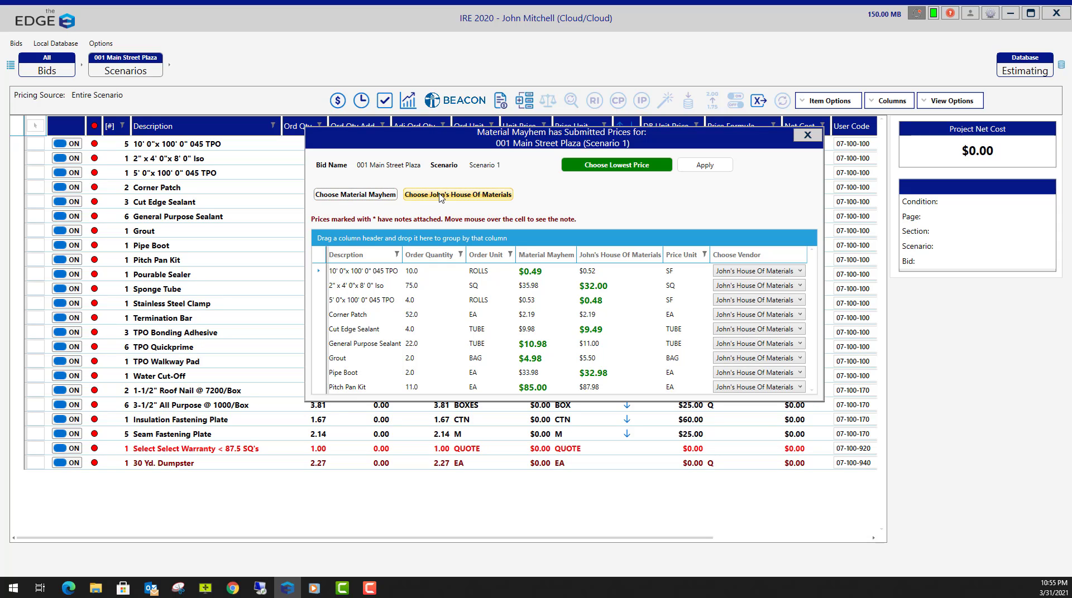
{"action": "left_click", "coordinate": [602, 170]}
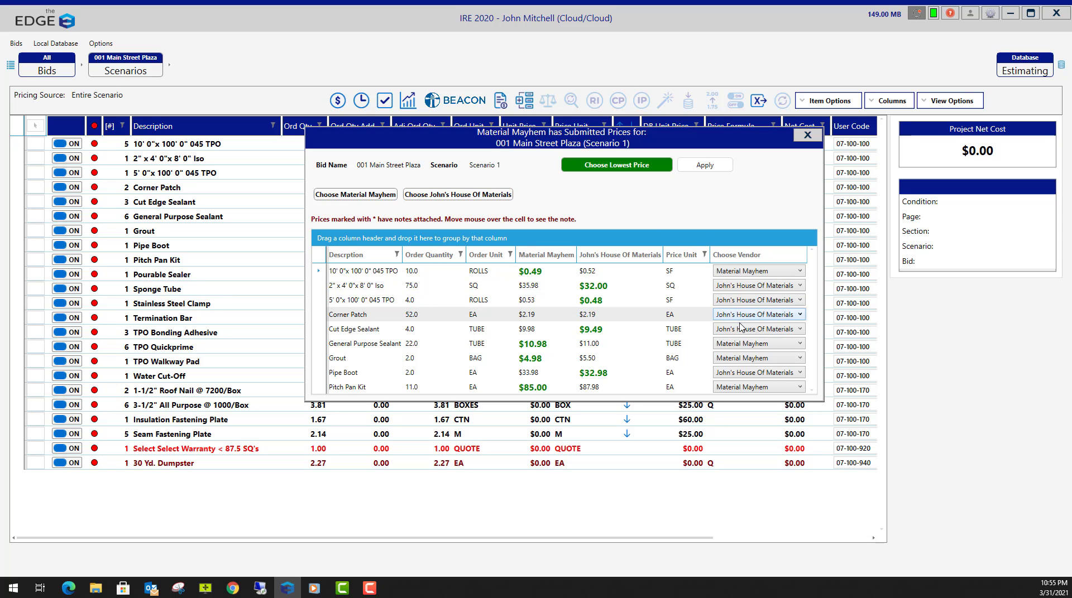
{"action": "left_click", "coordinate": [389, 196]}
{"action": "left_click", "coordinate": [447, 195]}
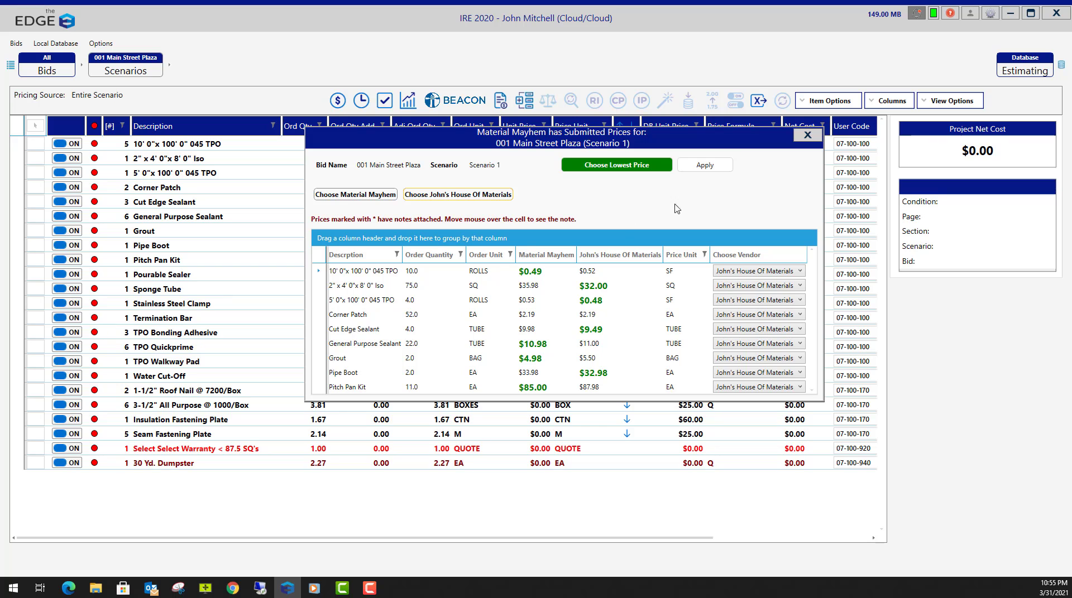
Step: Reselect the lowest-priced vendors and apply their unit prices, making project net cost $8,530.17
{"action": "left_click", "coordinate": [624, 167]}
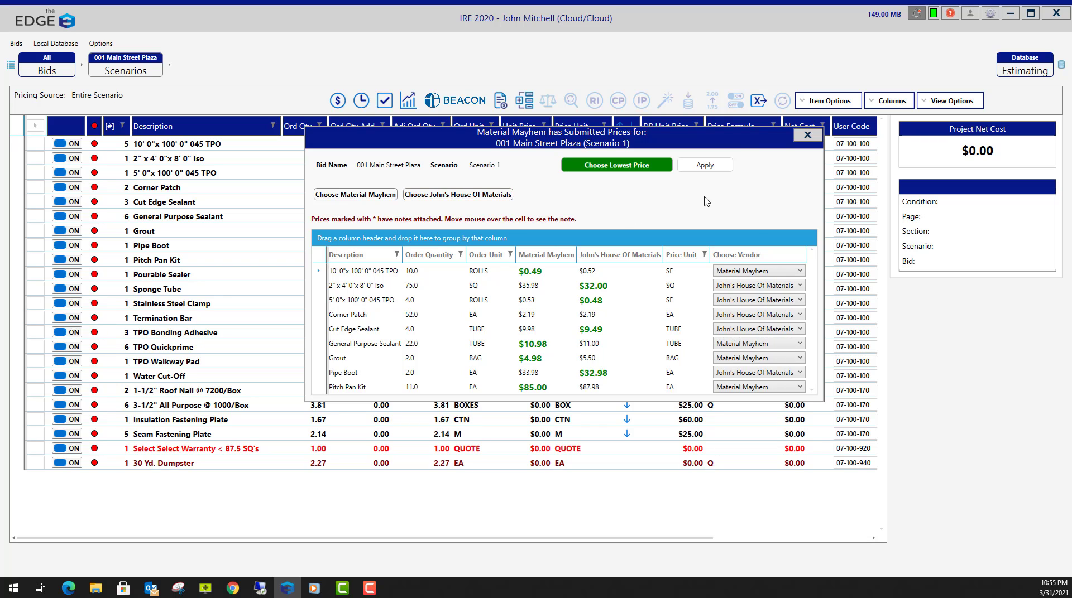
{"action": "left_click", "coordinate": [705, 165]}
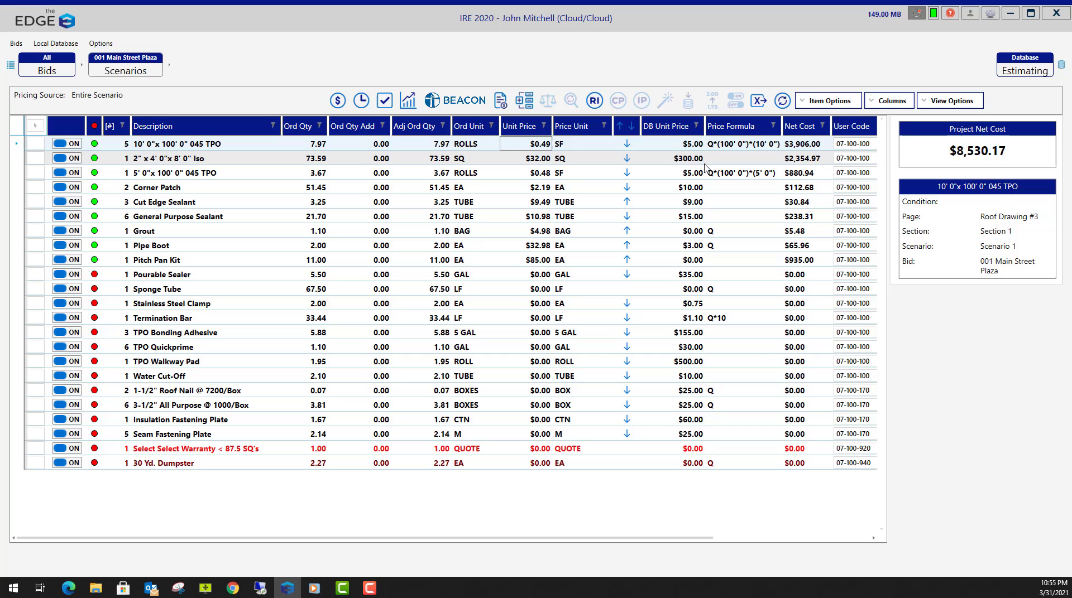